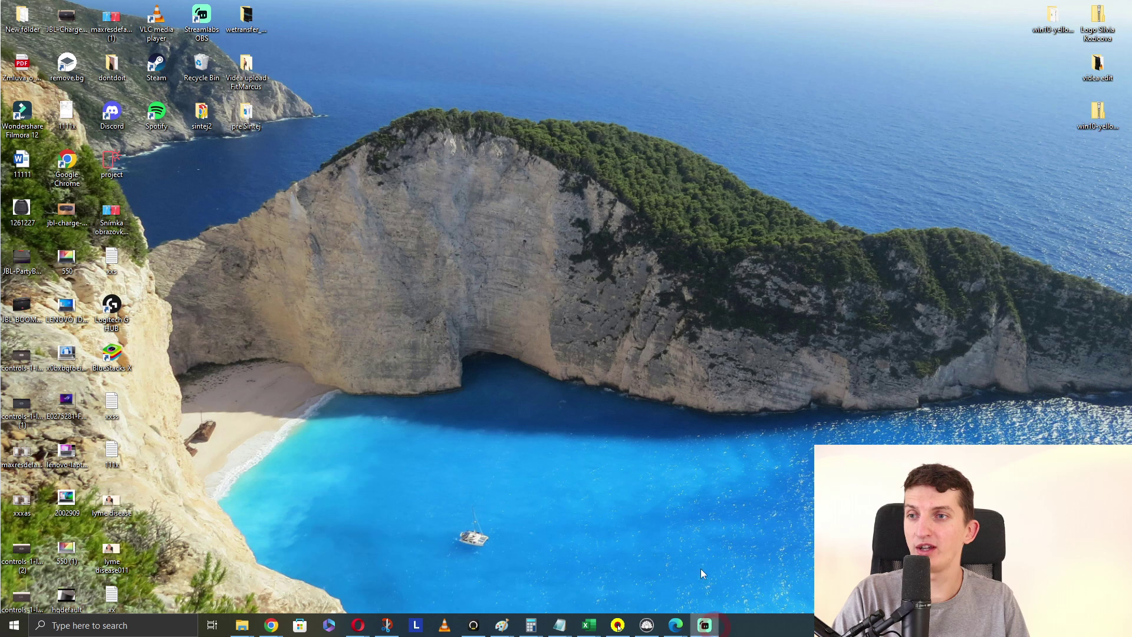
- Open Display settings from the desktop context menu
right_click(553, 248)
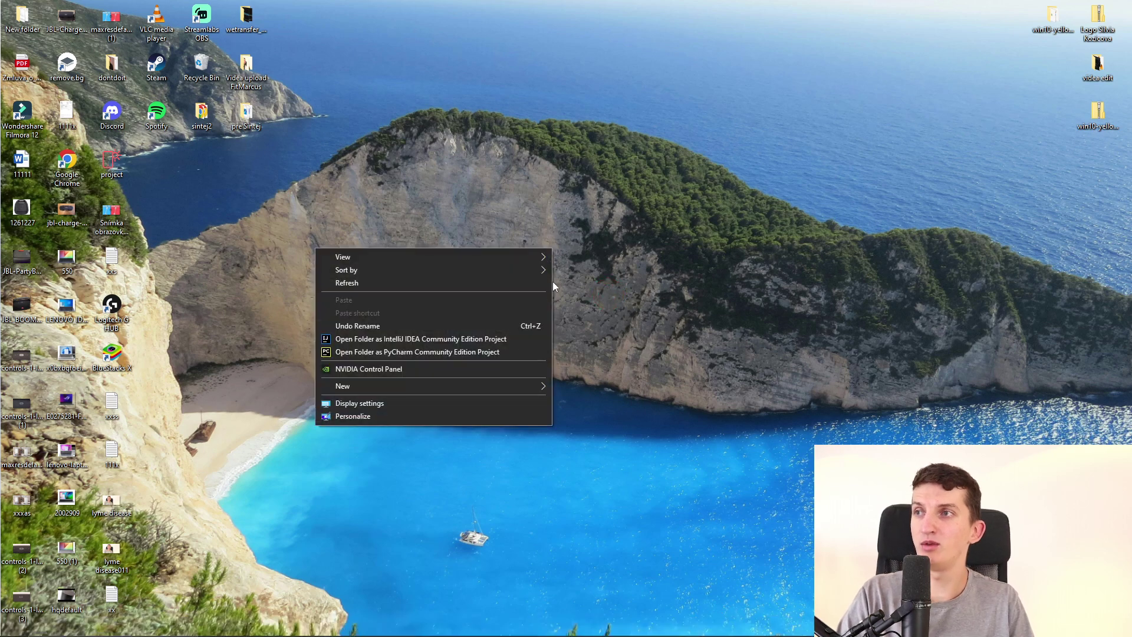
right_click(599, 245)
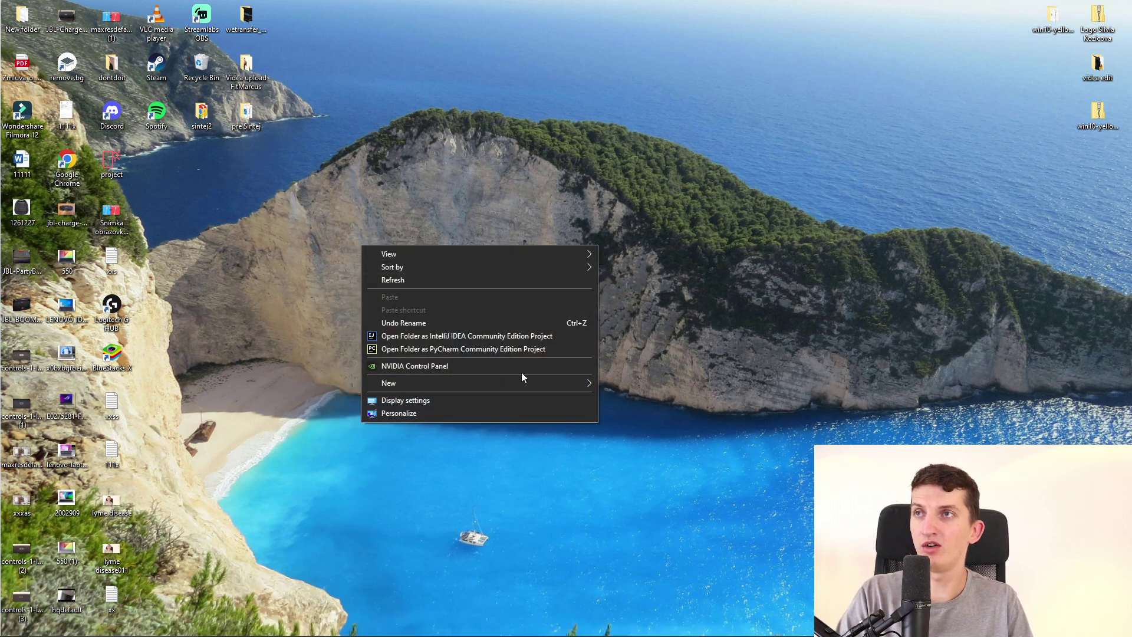
left_click(500, 401)
- Move the Settings window and keep the 2560 × 1600 resolution and Landscape orientation
left_click_drag(684, 175, 434, 52)
scroll(663, 390, "down", 3)
scroll(665, 390, "down", 2)
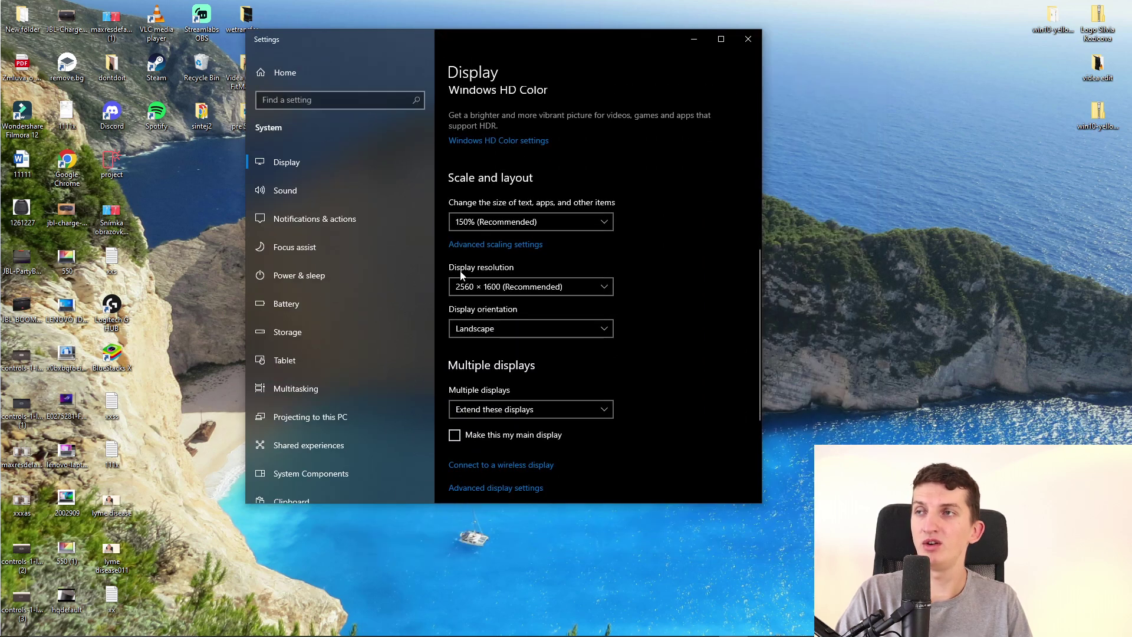
left_click(503, 288)
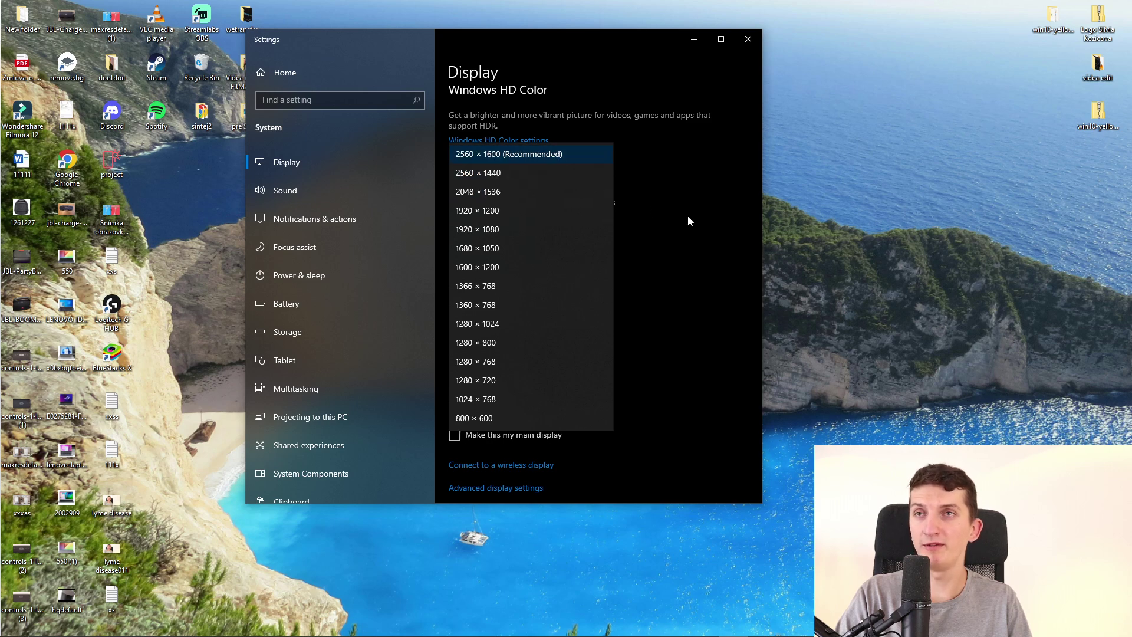
left_click(672, 228)
left_click(500, 328)
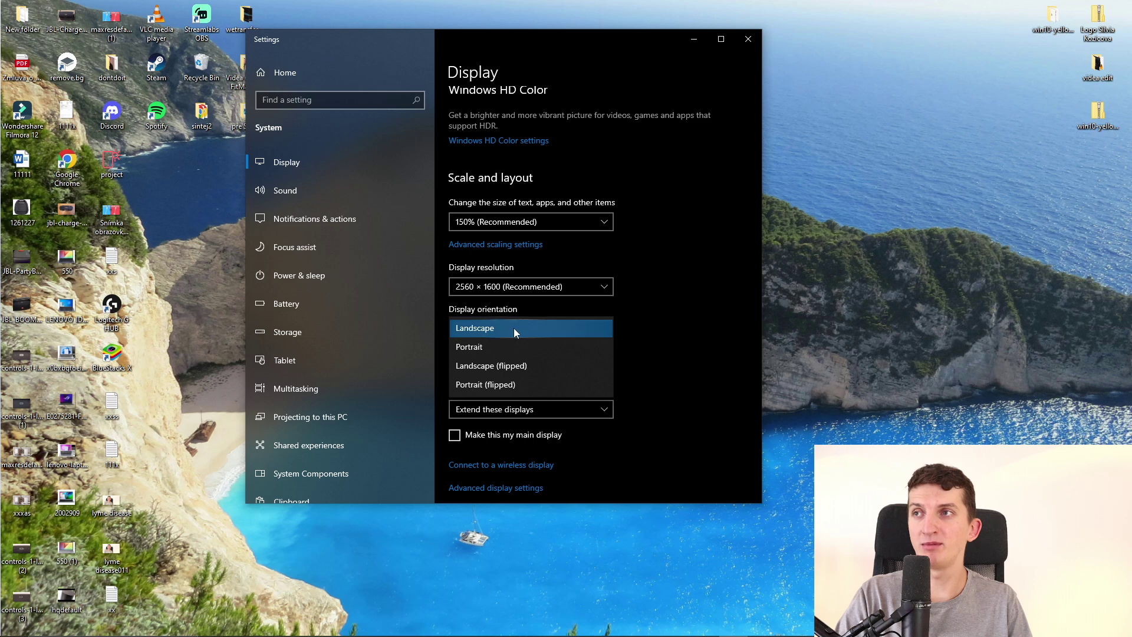
left_click(661, 338)
scroll(661, 338, "up", 3)
scroll(661, 337, "up", 3)
scroll(661, 338, "down", 5)
scroll(661, 337, "down", 3)
- Keep the extended multiple-display mode and select display 2 (1920 × 1080, 100%)
left_click(513, 267)
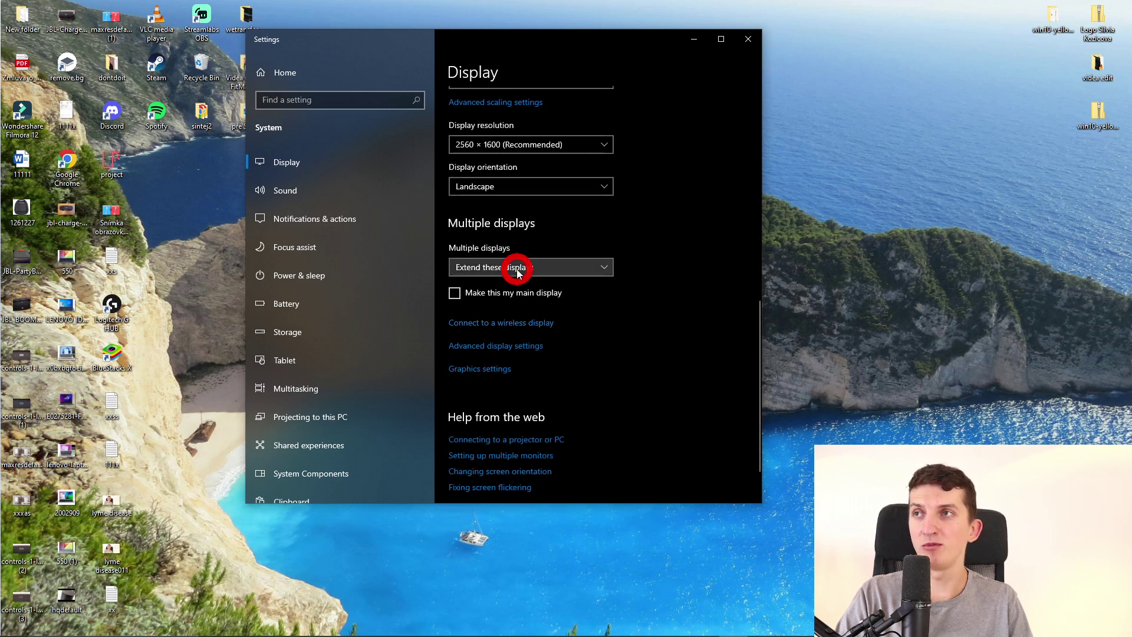
left_click(668, 281)
scroll(657, 347, "up", 5)
left_click(621, 211)
scroll(554, 393, "down", 1)
scroll(549, 390, "down", 4)
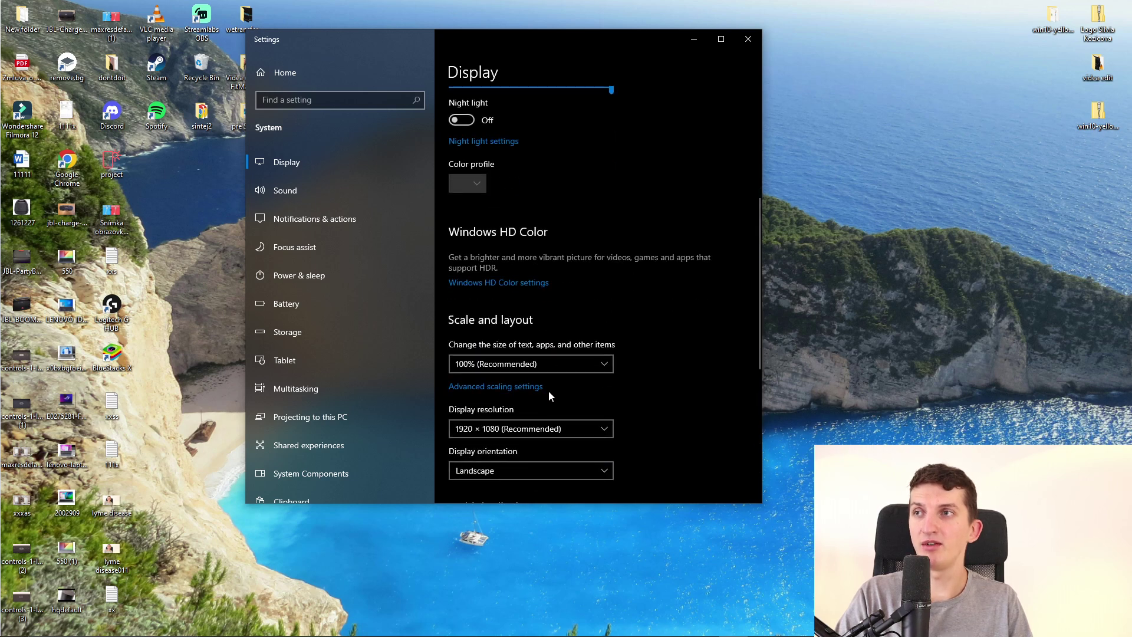
scroll(546, 386, "down", 2)
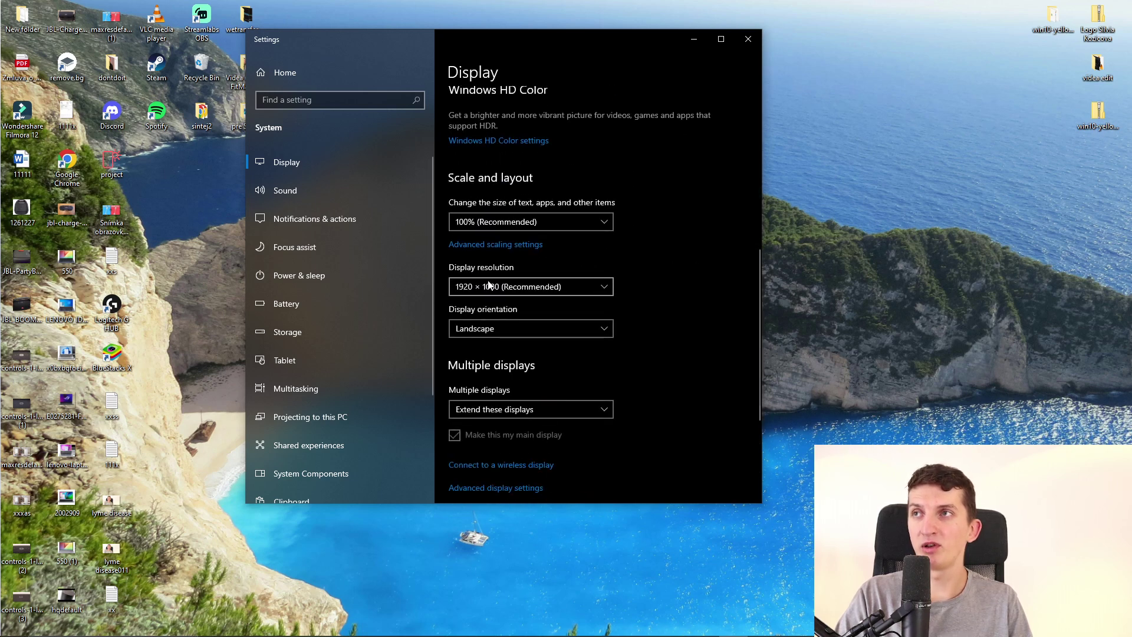
- Change display 2's text and app scale from 100% to 125%
left_click(524, 223)
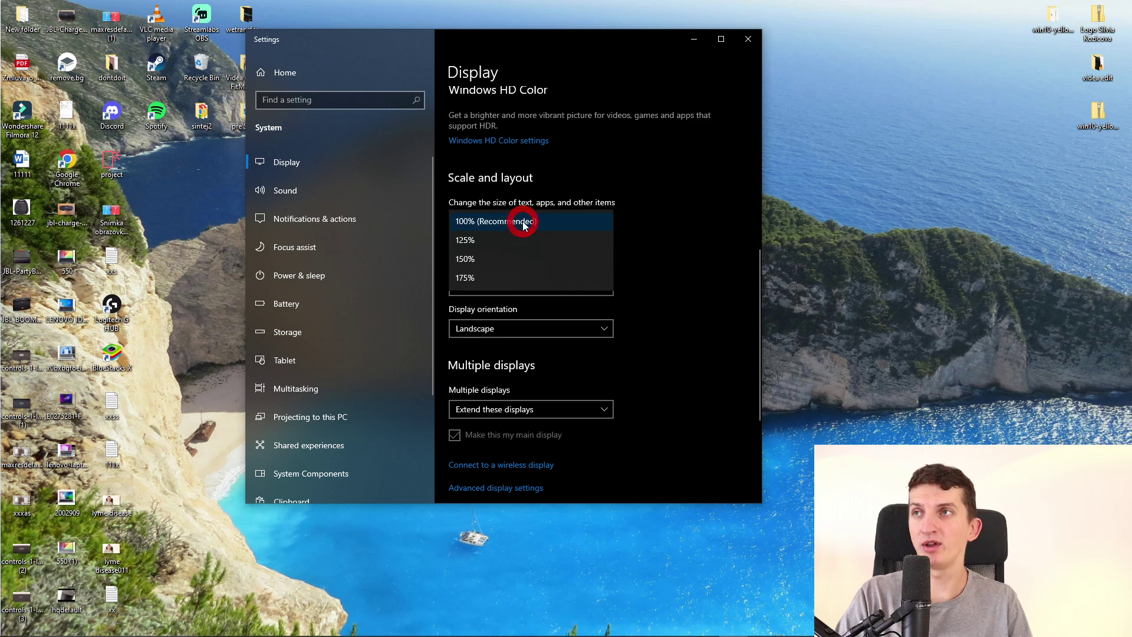
left_click(502, 247)
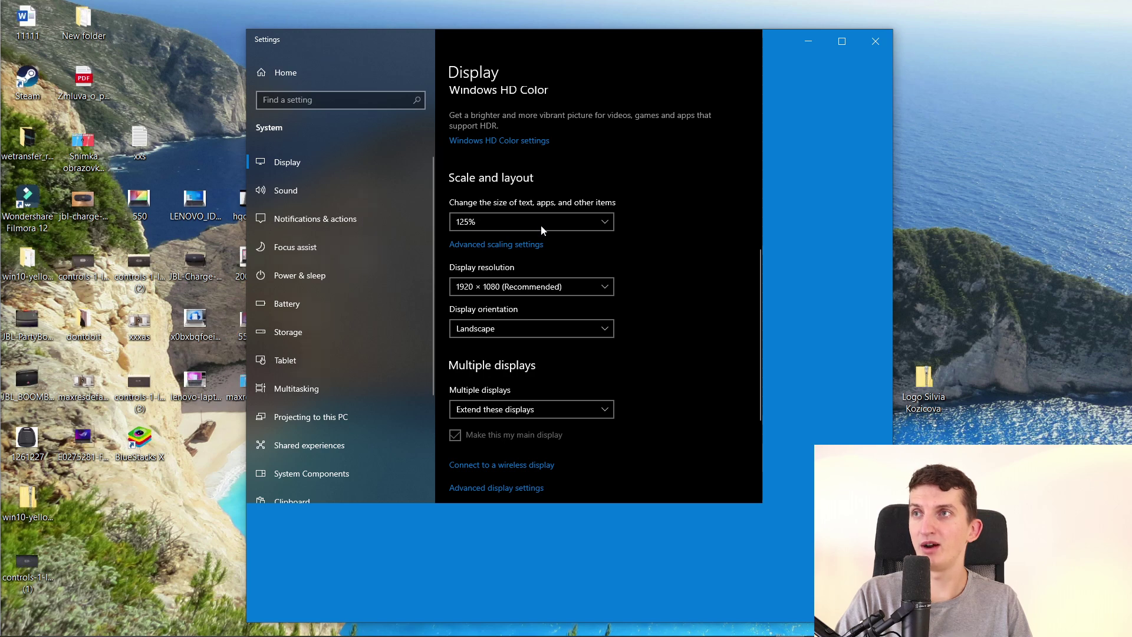
- Set display 2's scale back to 100% (Recommended)
left_click(573, 309)
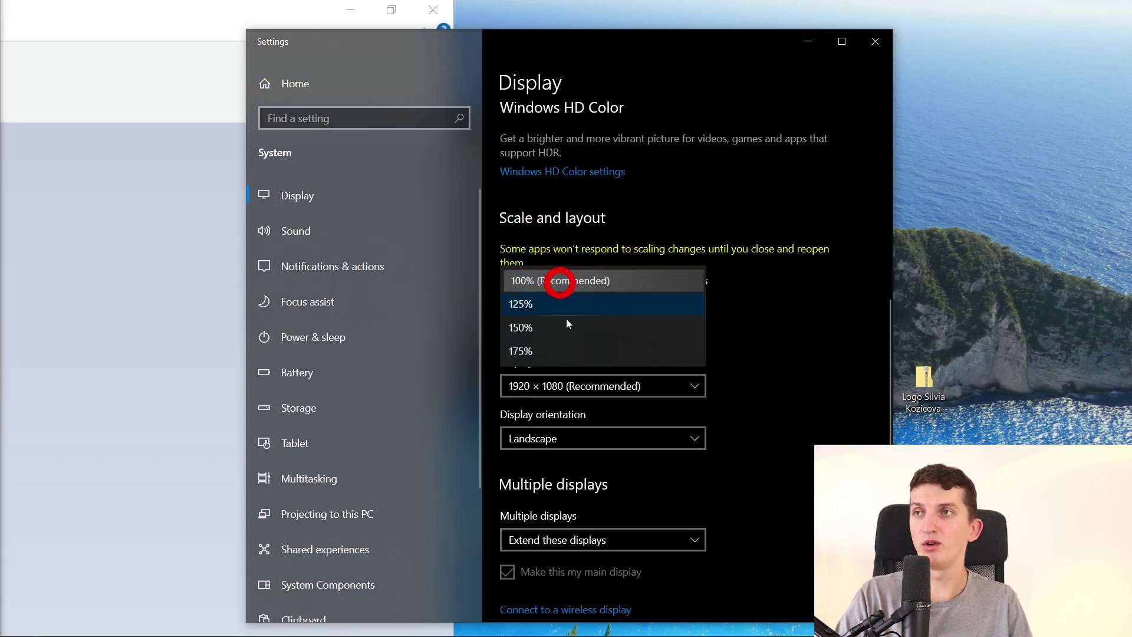
left_click(566, 323)
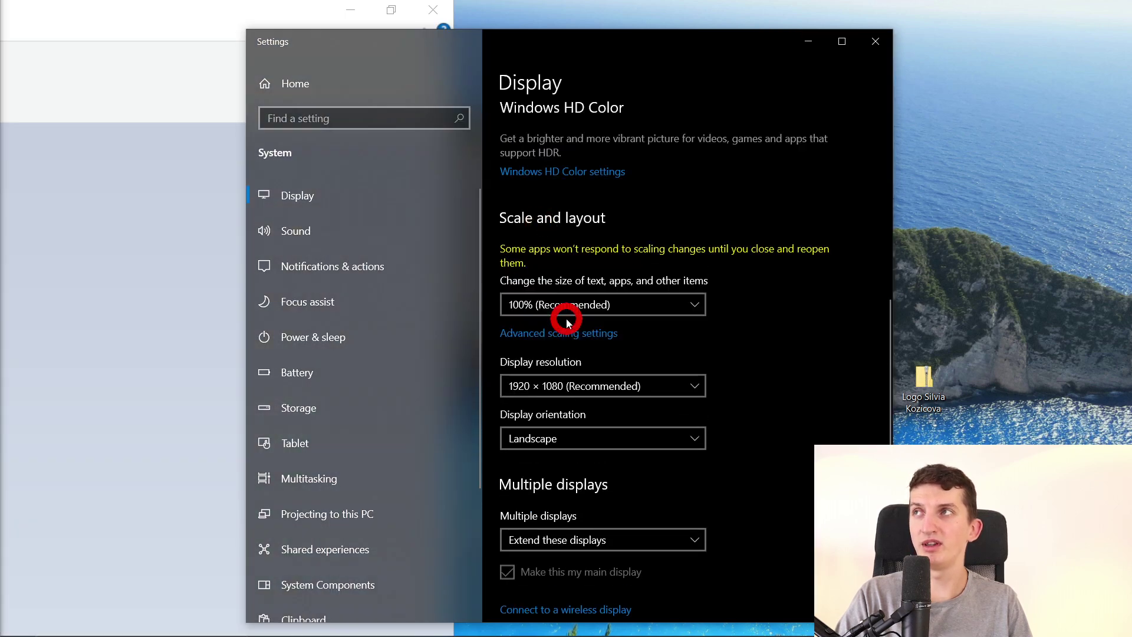